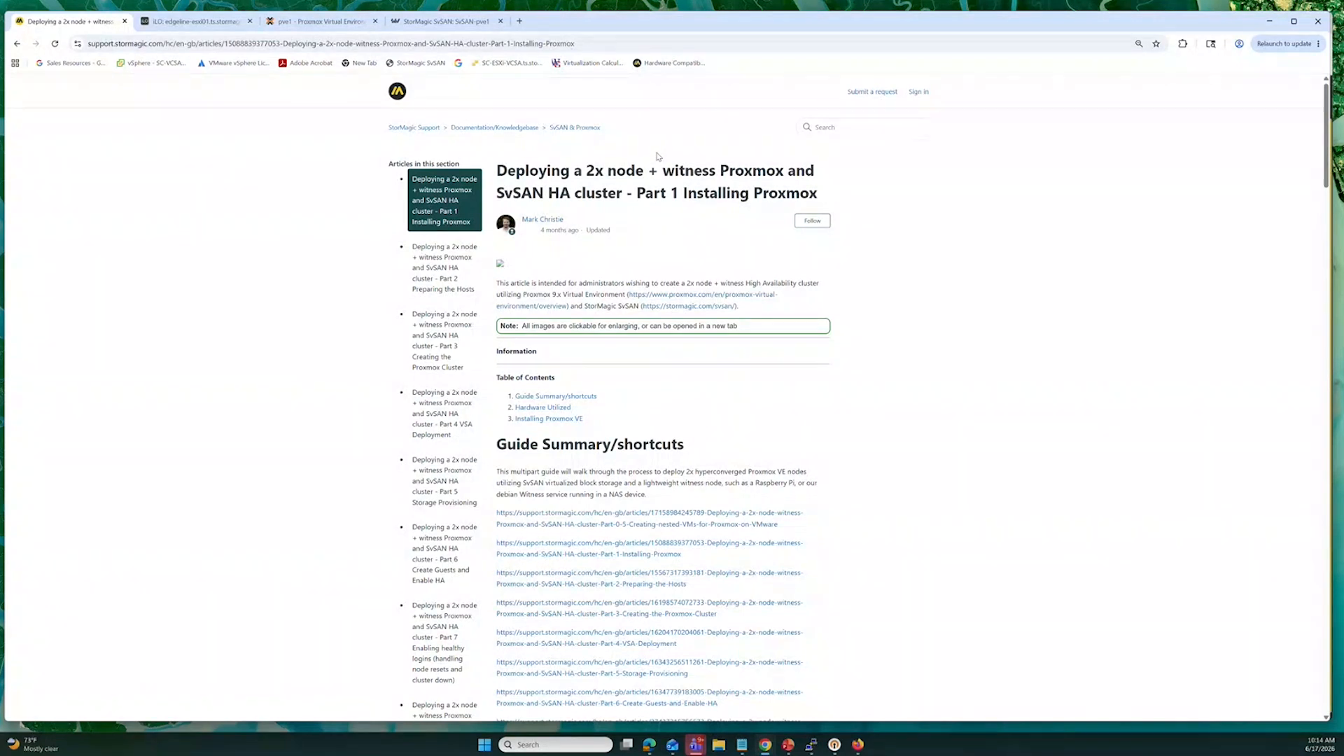
Step: Switch to the iLO page and examine the physical drives listed in the server's storage information
{"action": "left_click", "coordinate": [178, 23]}
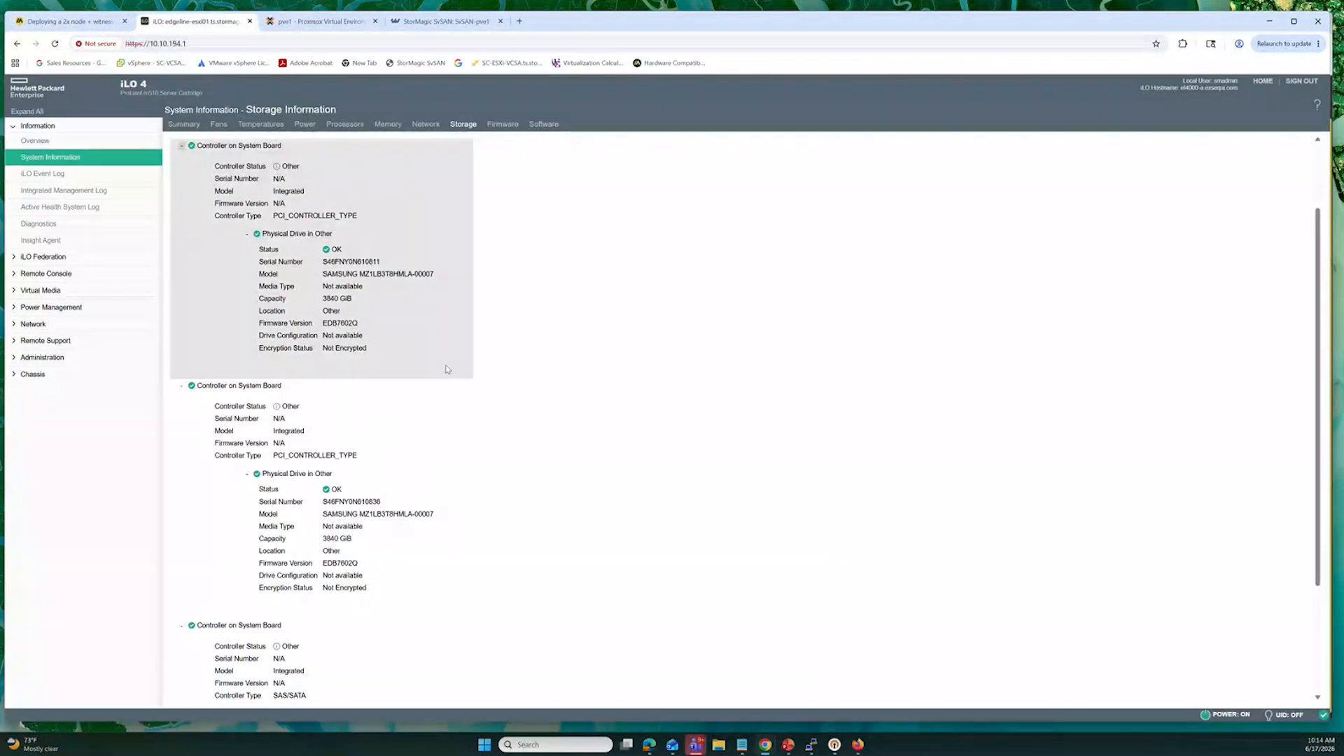
{"action": "scroll", "coordinate": [420, 420], "scroll_direction": "down", "scroll_amount": 2}
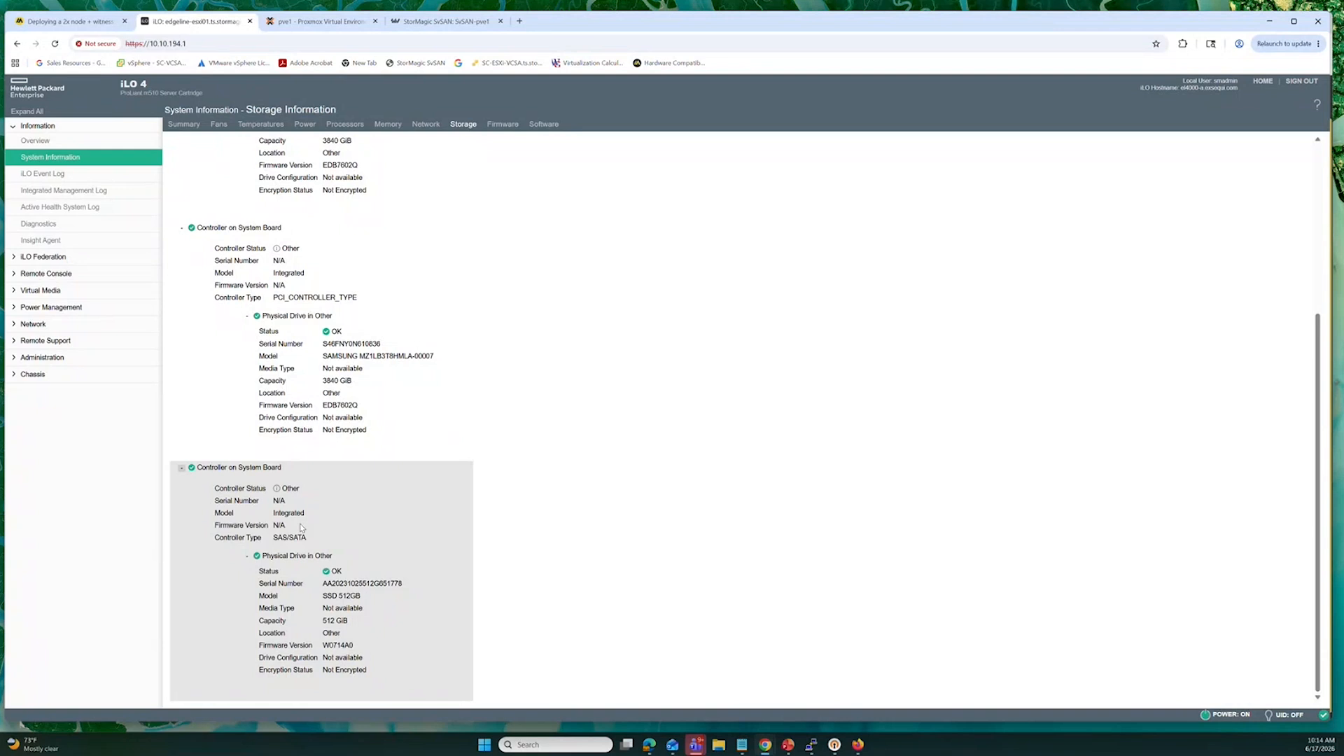
{"action": "scroll", "coordinate": [367, 405], "scroll_direction": "up", "scroll_amount": 2}
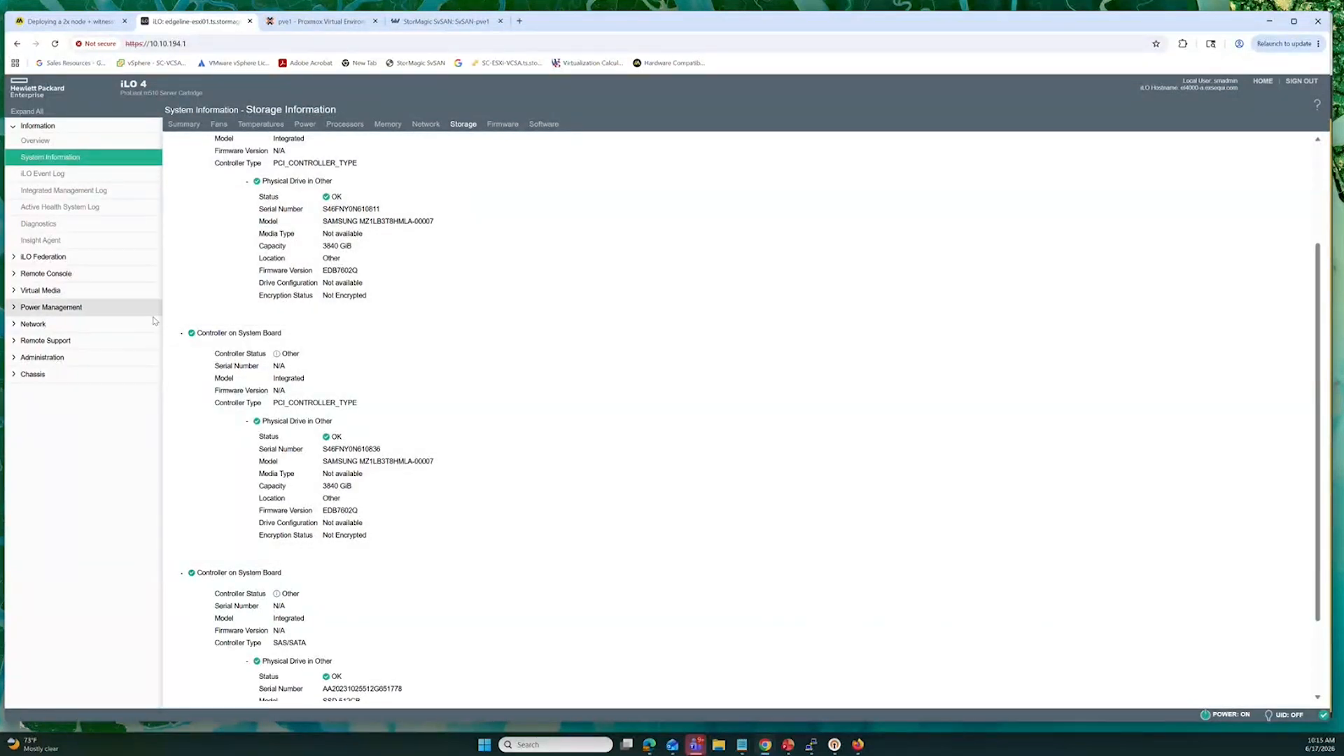
Step: Switch to Proxmox and review pve1's network bridges, the import content of its local storage, and the hardware of VM 100
{"action": "left_click", "coordinate": [285, 27]}
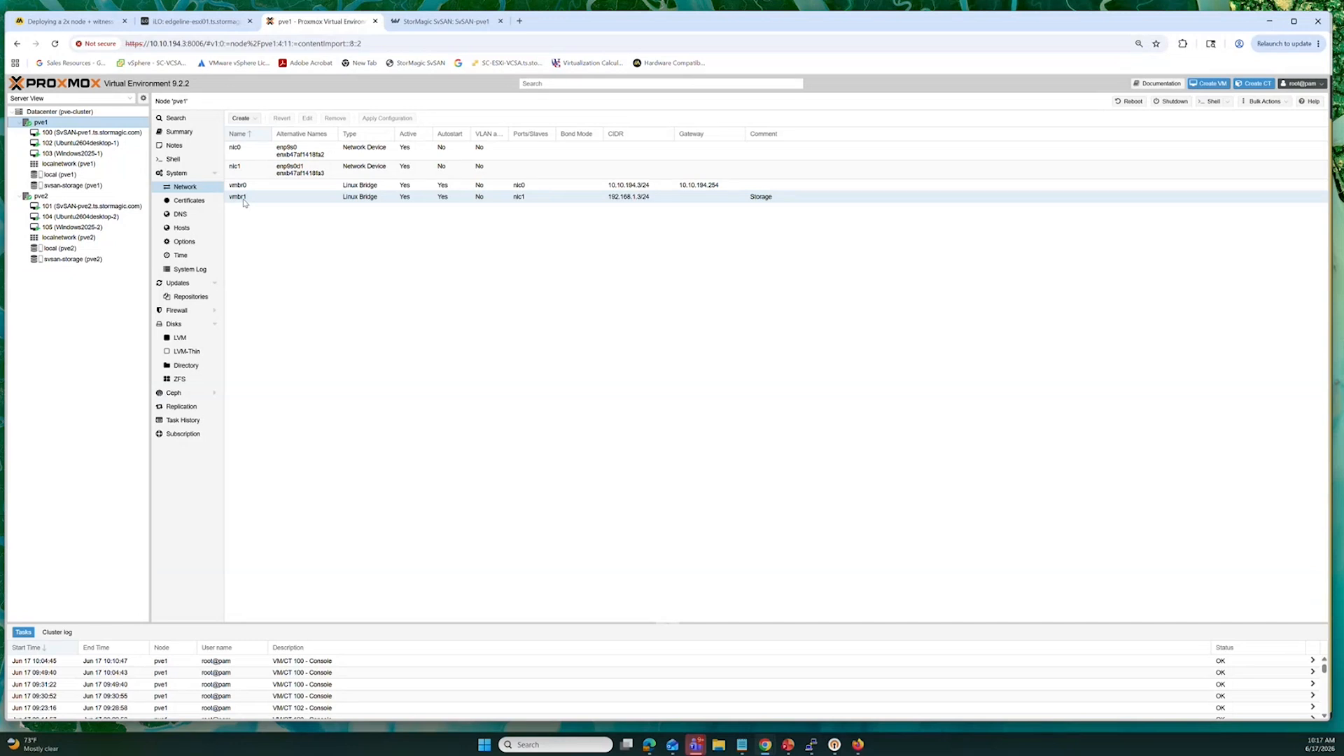
{"action": "left_click", "coordinate": [58, 175]}
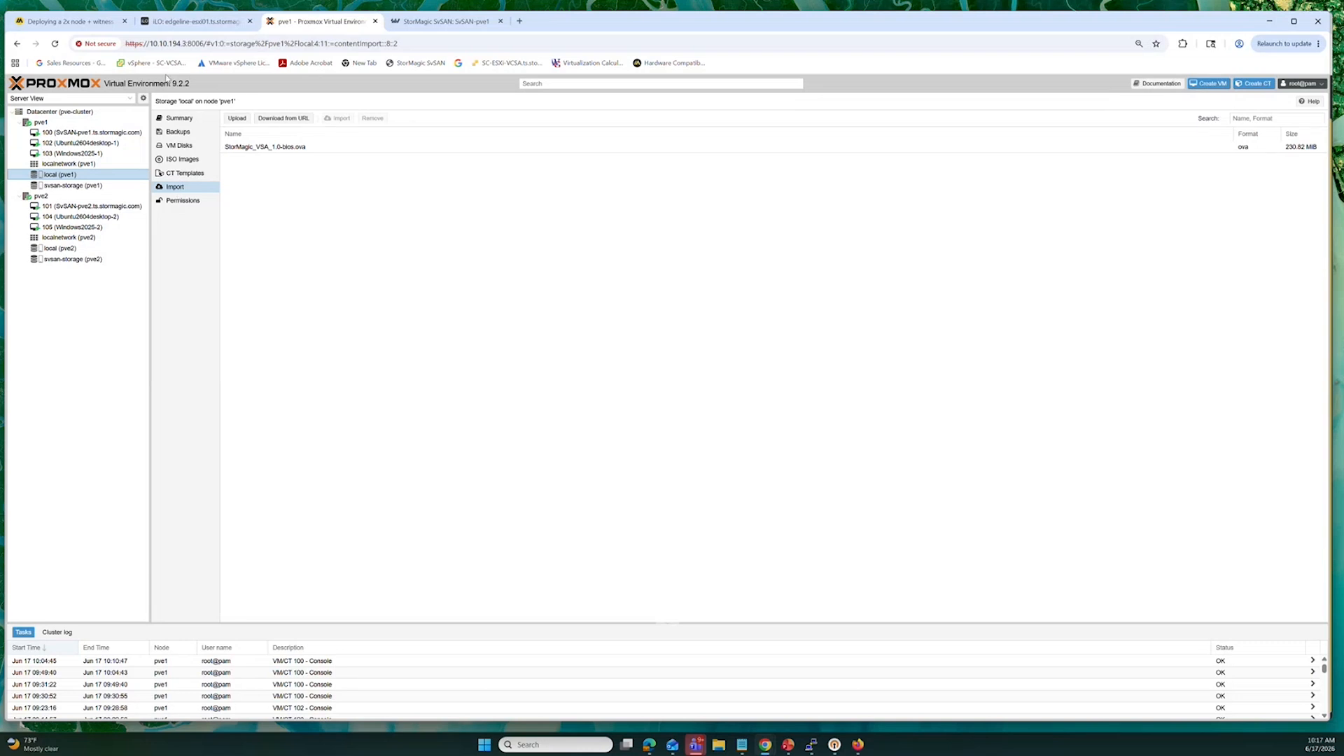
{"action": "left_click", "coordinate": [112, 132]}
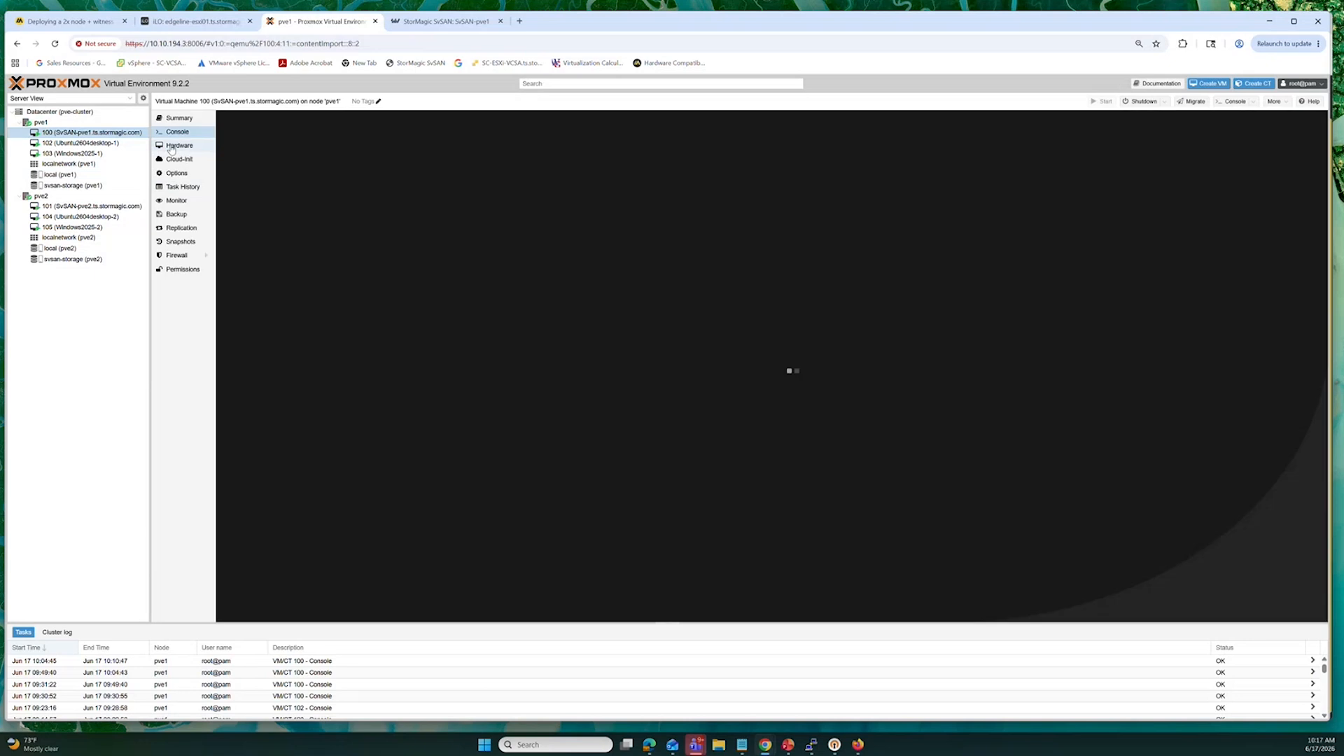
{"action": "left_click", "coordinate": [172, 148]}
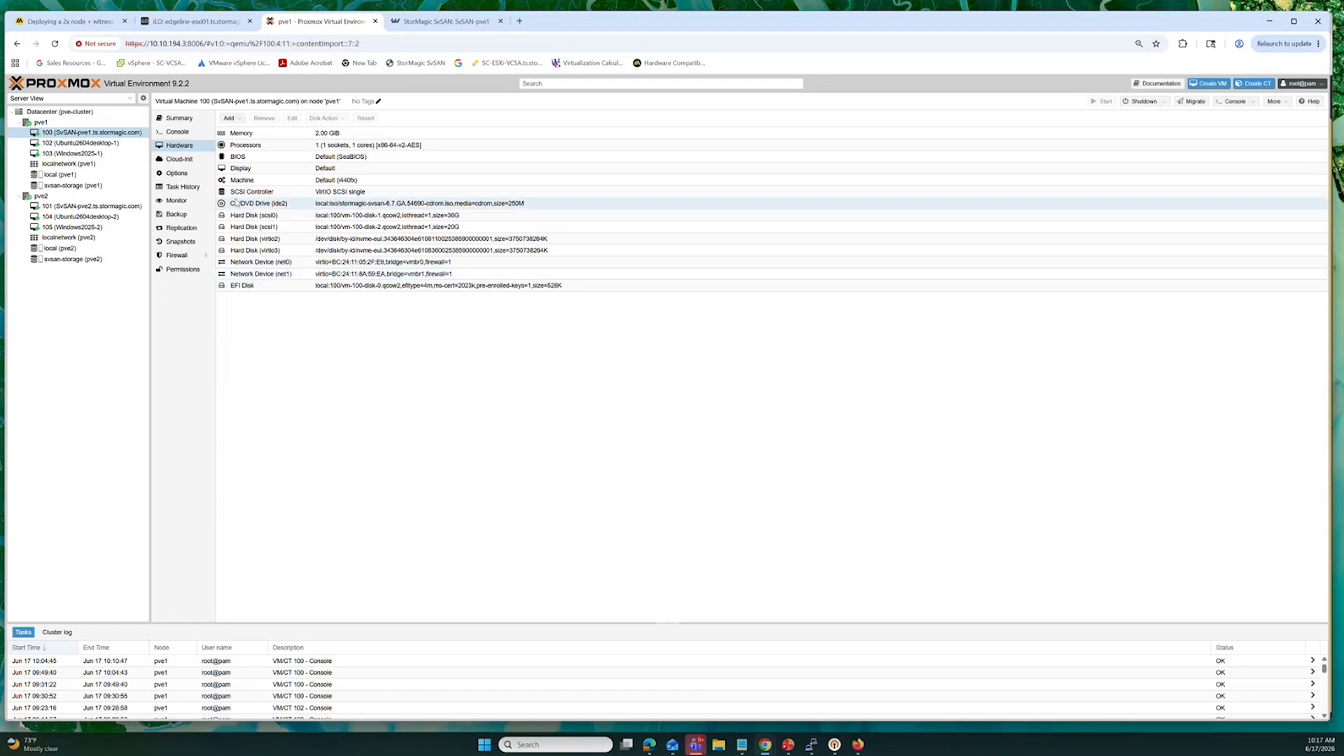
Step: View the network interfaces in VM 100's SvSAN console, then return to its main screen
{"action": "left_click", "coordinate": [181, 133]}
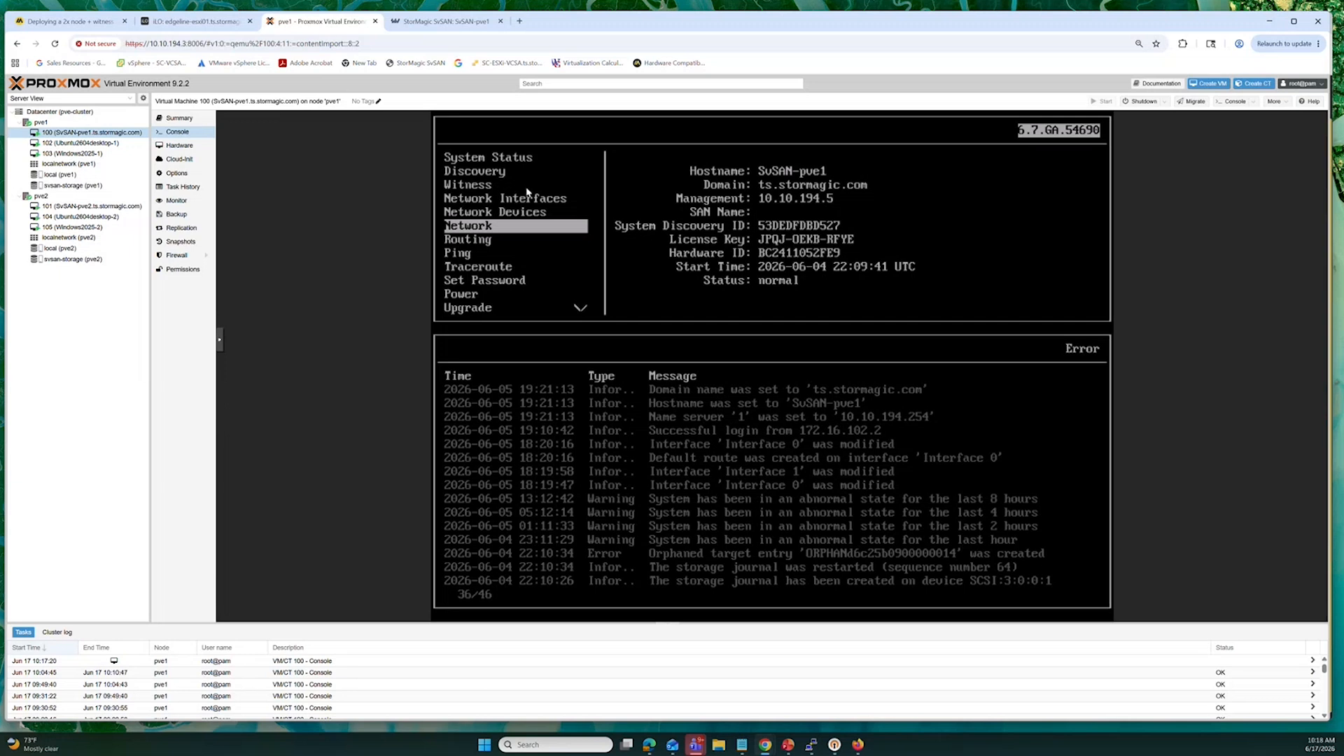
{"action": "key", "text": "Up"}
{"action": "key", "text": "Up"}
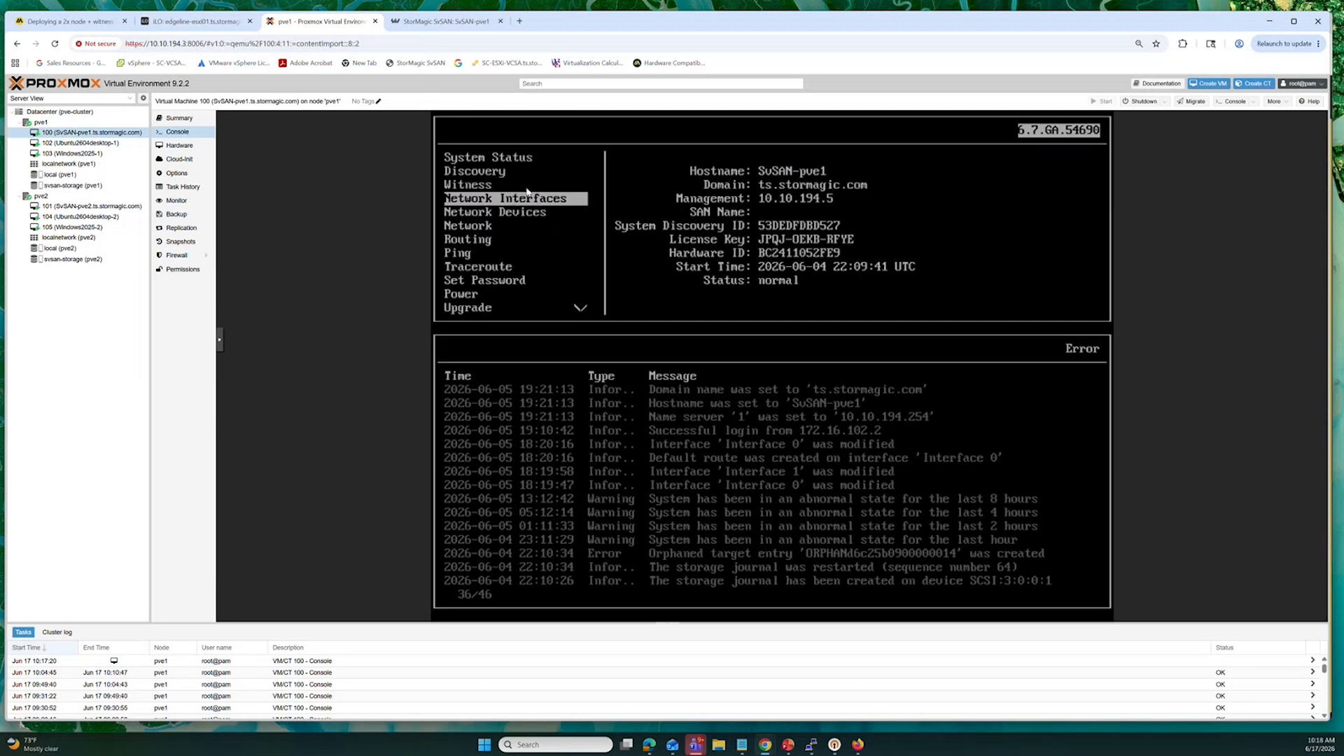
{"action": "key", "text": "Return"}
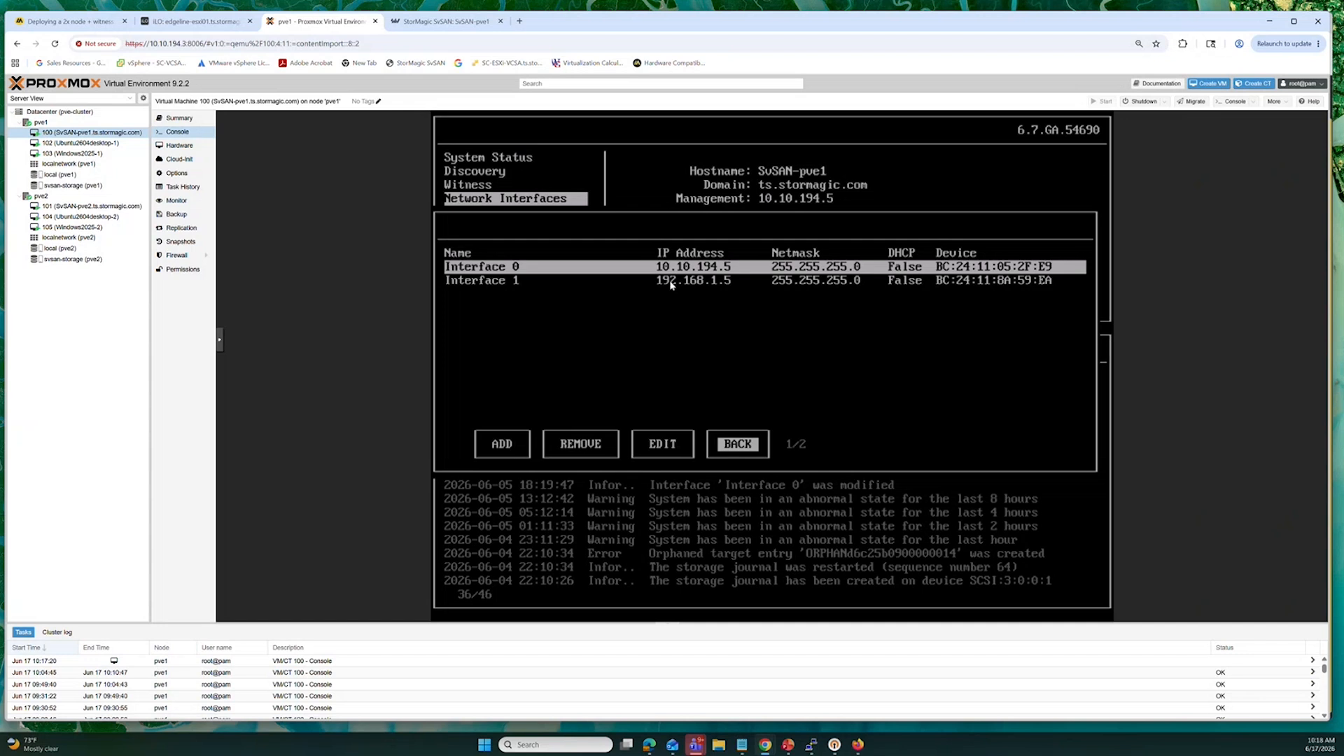
{"action": "key", "text": "Return"}
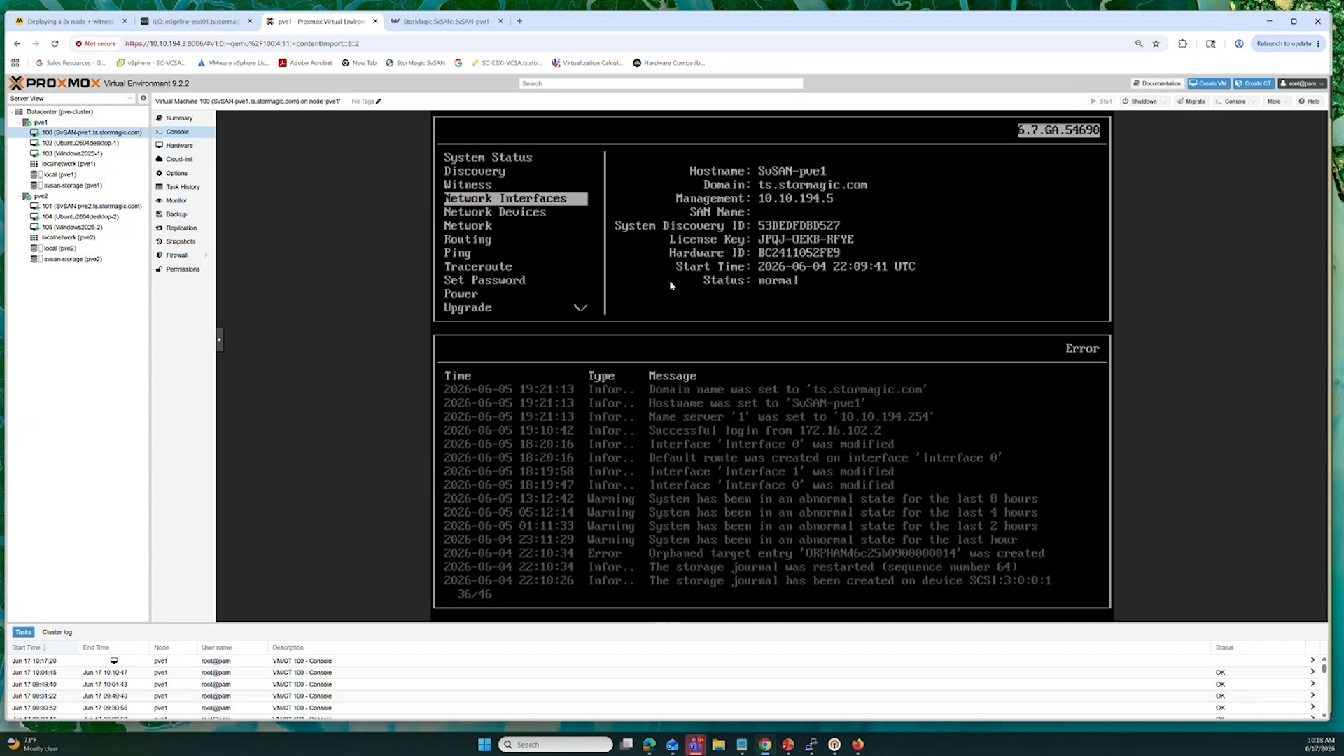
Step: Switch to the StorMagic SvSAN web interface and examine the appliance's network information and interfaces
{"action": "left_click", "coordinate": [448, 23]}
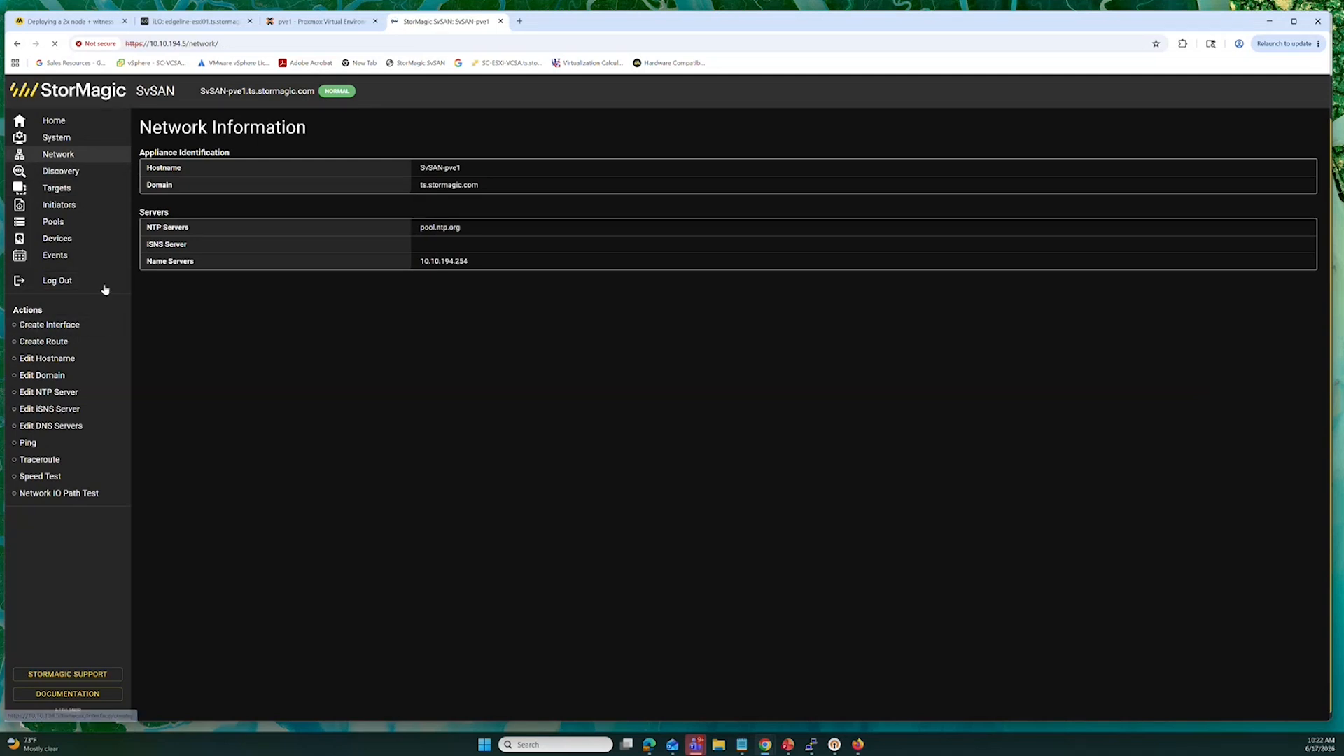
{"action": "left_click", "coordinate": [66, 157]}
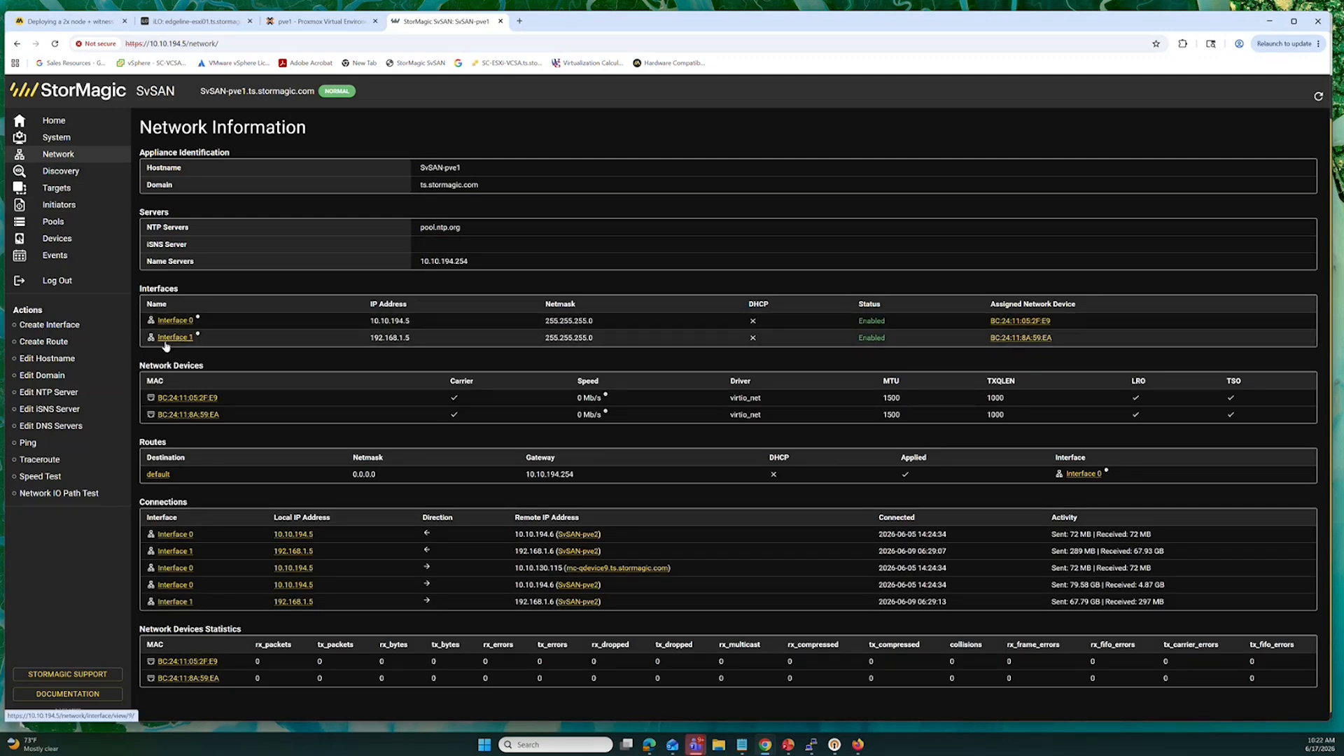
{"action": "mouse_move", "coordinate": [166, 343]}
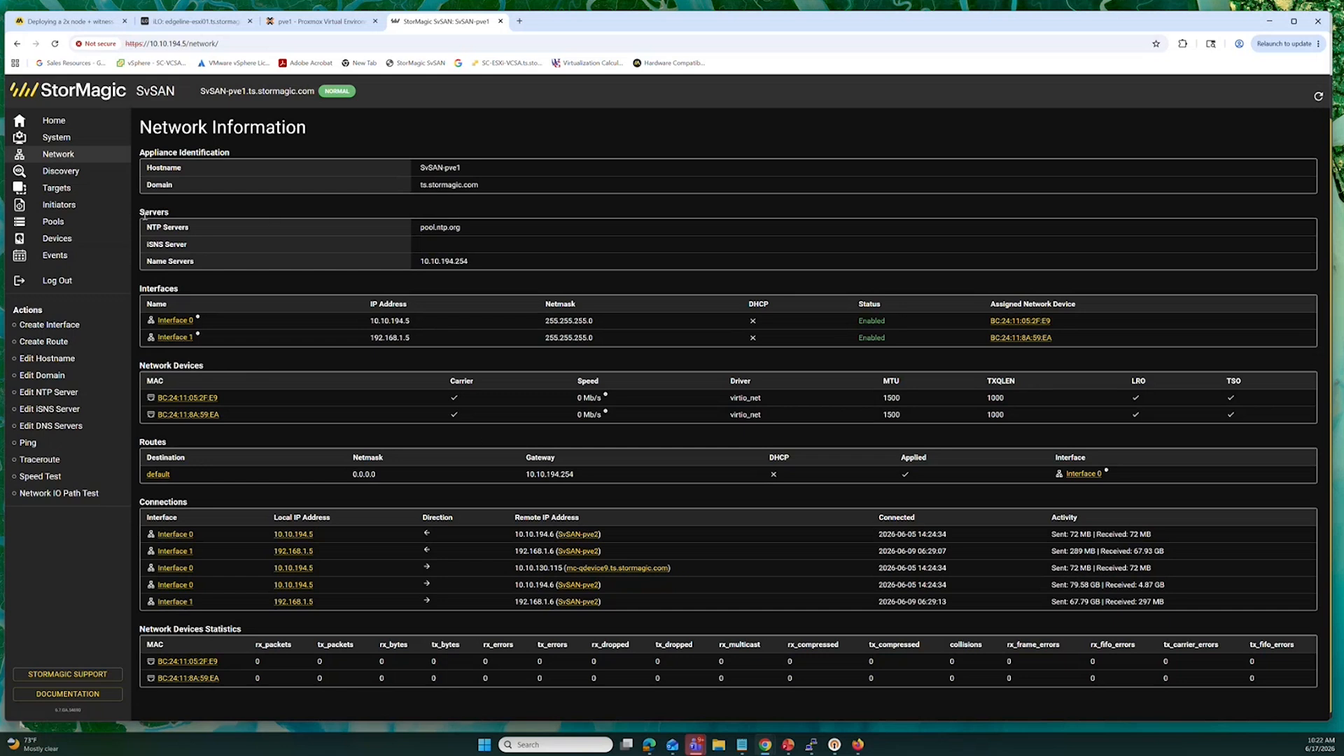
Step: Review the SvSAN devices, the storage pool edgeline01pool0, and the mirrored target svsandatastore
{"action": "left_click", "coordinate": [72, 241]}
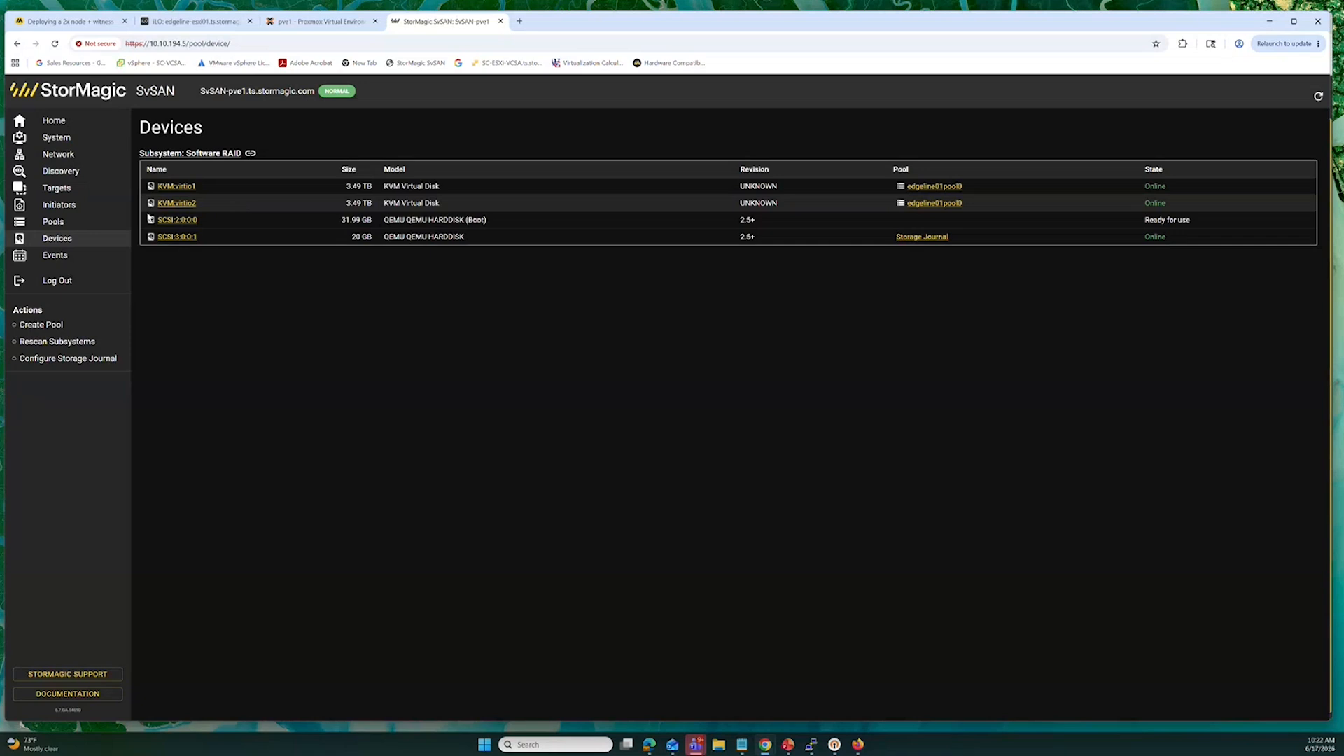
{"action": "left_click", "coordinate": [75, 224]}
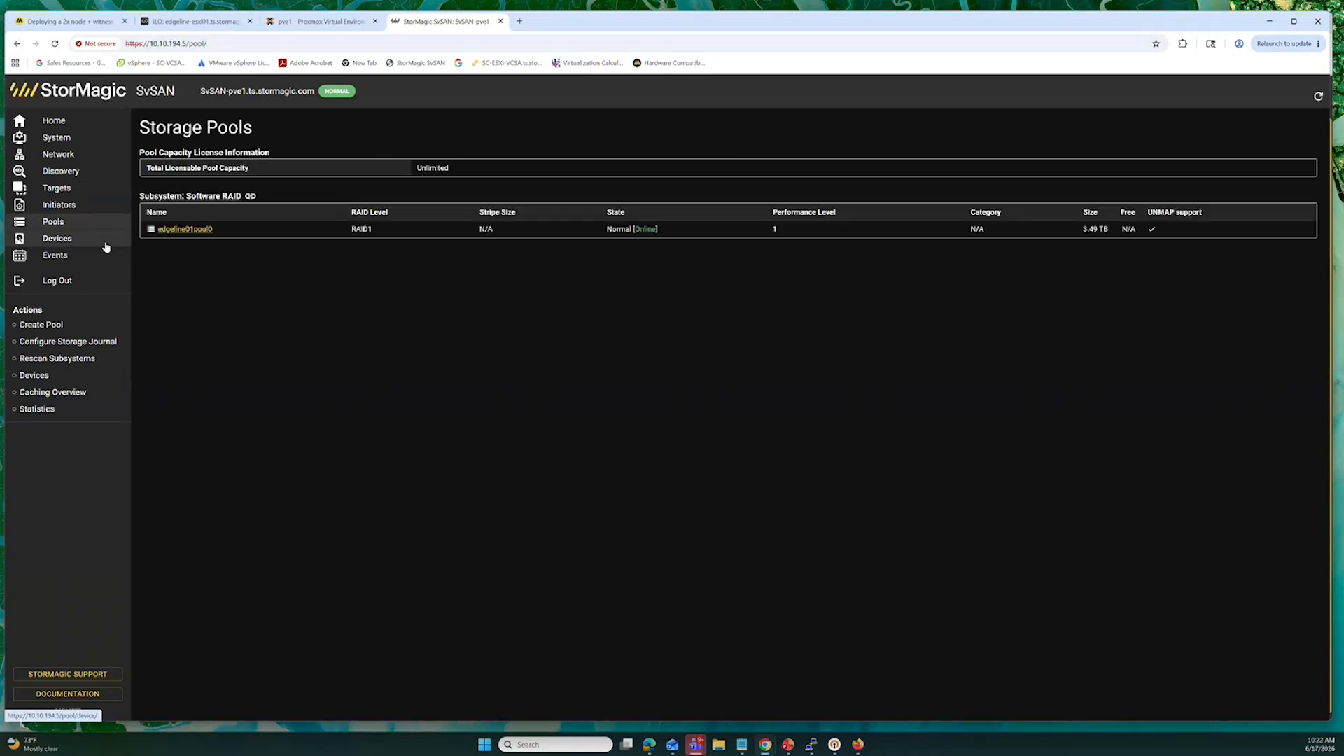
{"action": "left_click", "coordinate": [186, 231]}
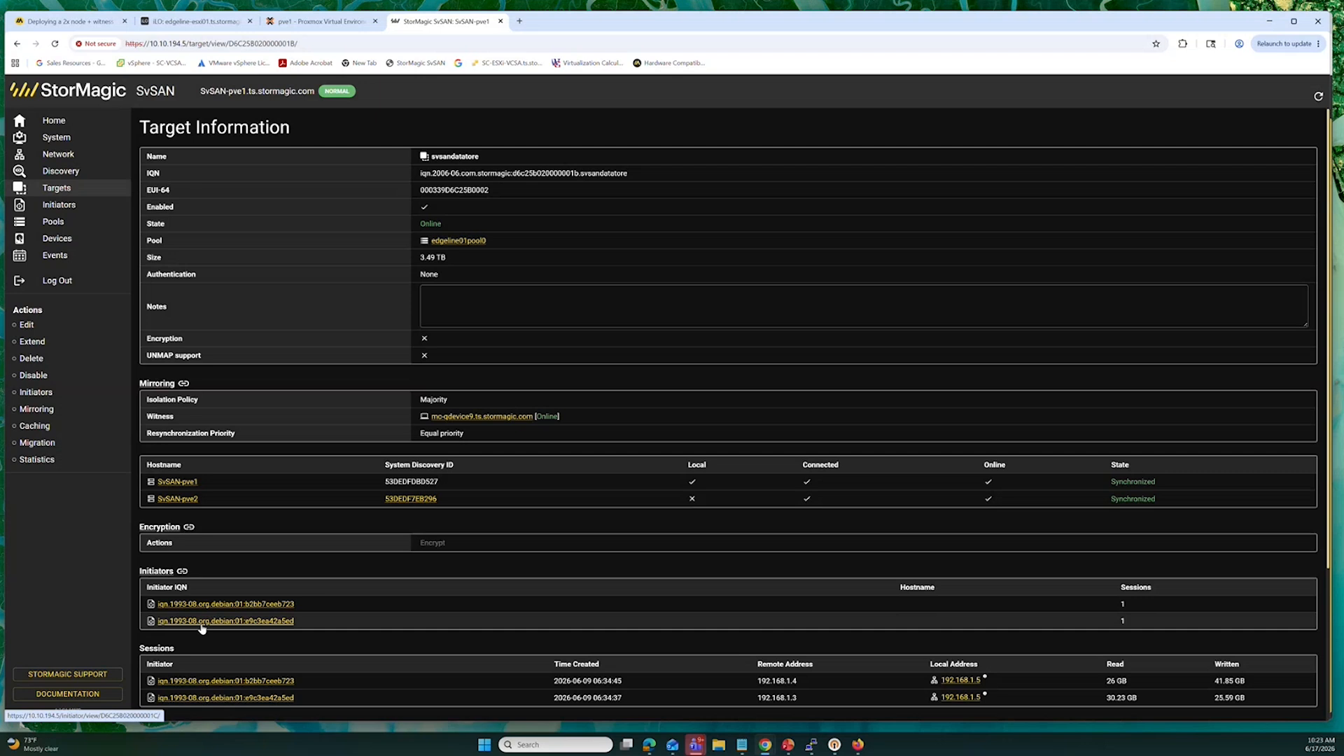
{"action": "left_click", "coordinate": [77, 190]}
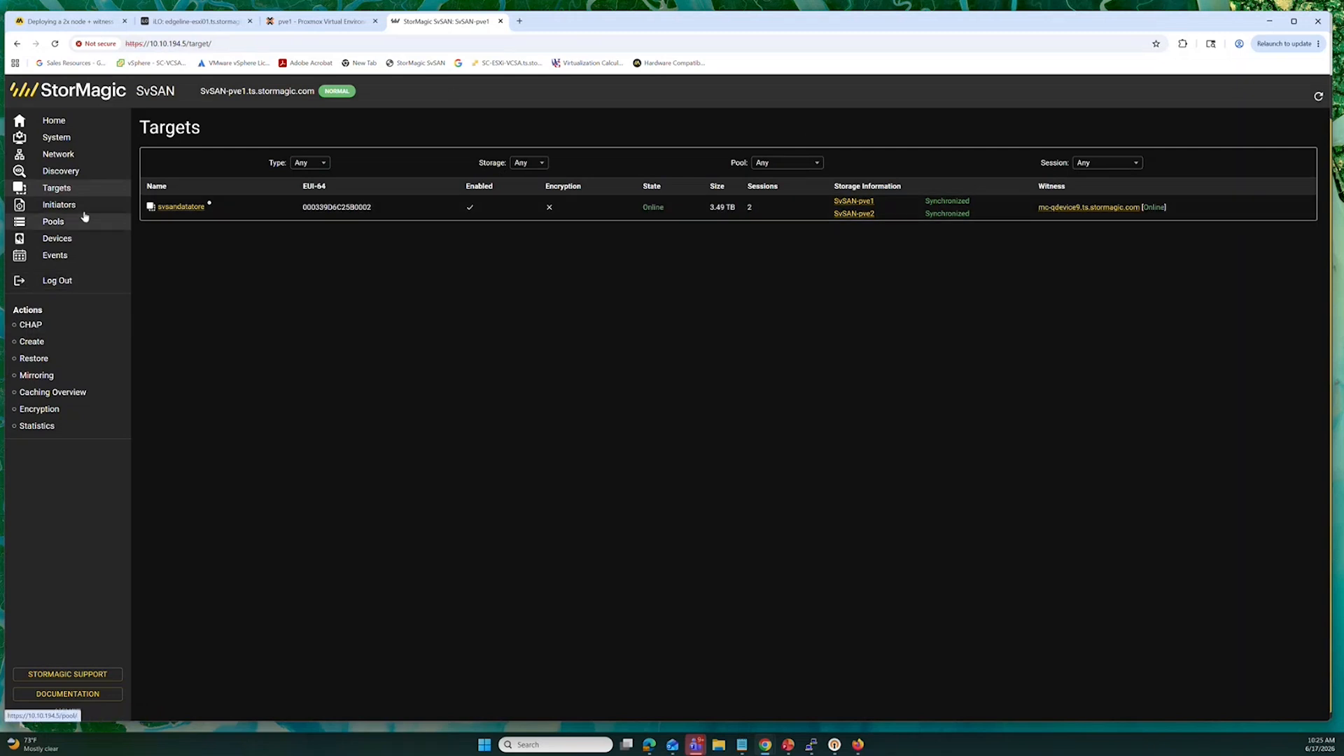
Step: Review the discovered SvSAN hosts and witnesses, the event log, and the SNMP notification settings
{"action": "left_click", "coordinate": [84, 173]}
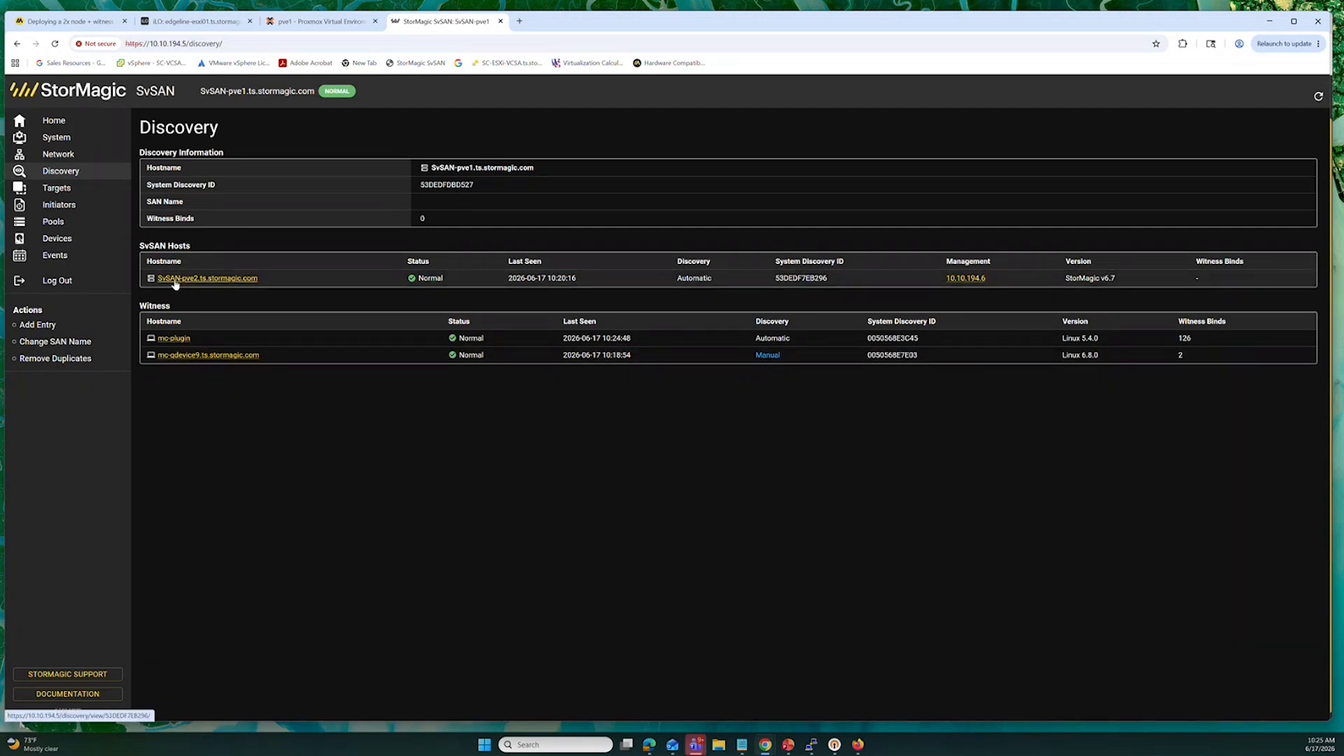
{"action": "left_click", "coordinate": [68, 257]}
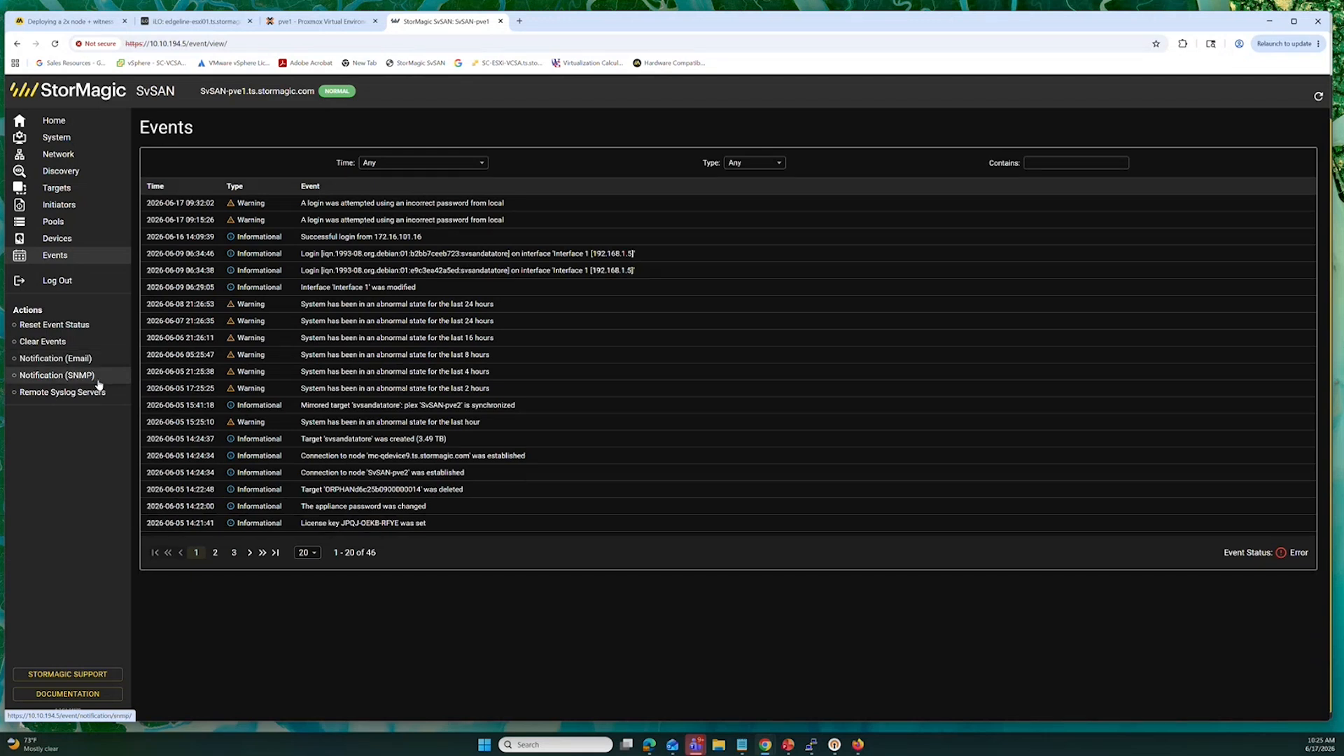
{"action": "left_click", "coordinate": [79, 377]}
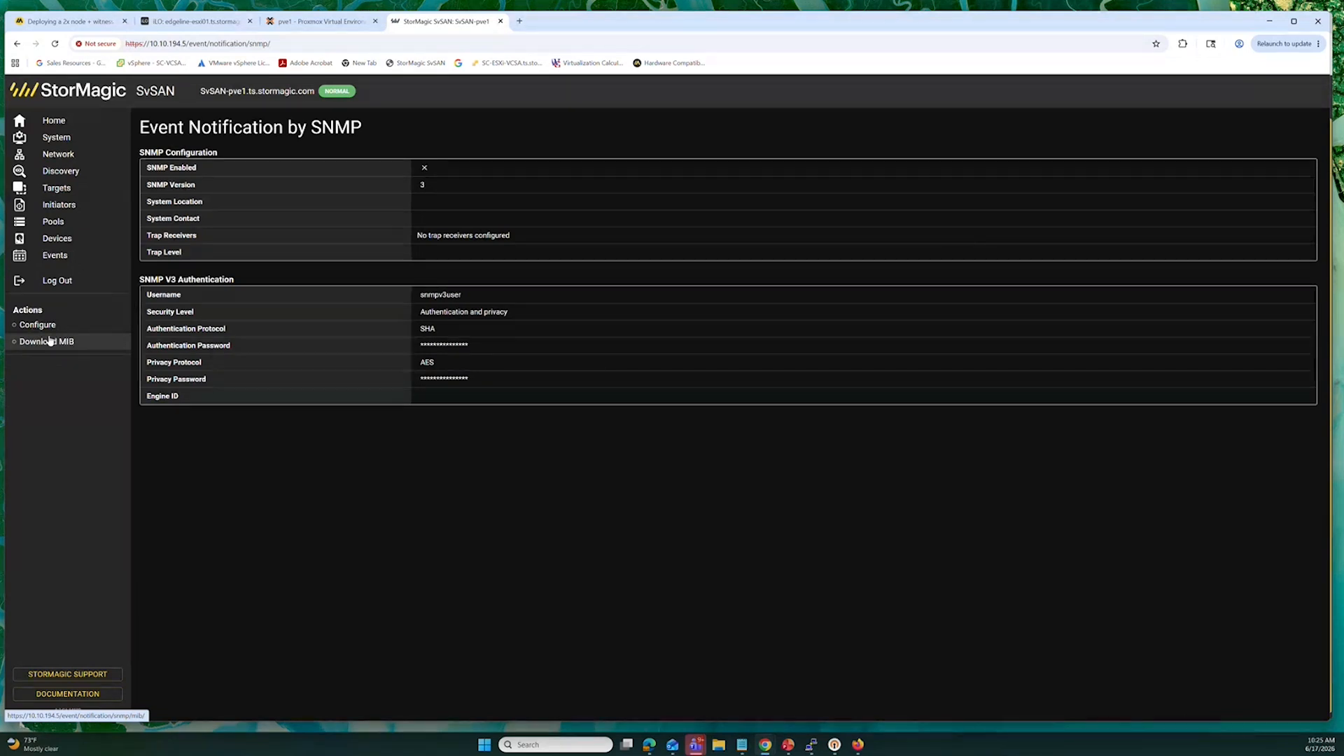
{"action": "left_click", "coordinate": [67, 257]}
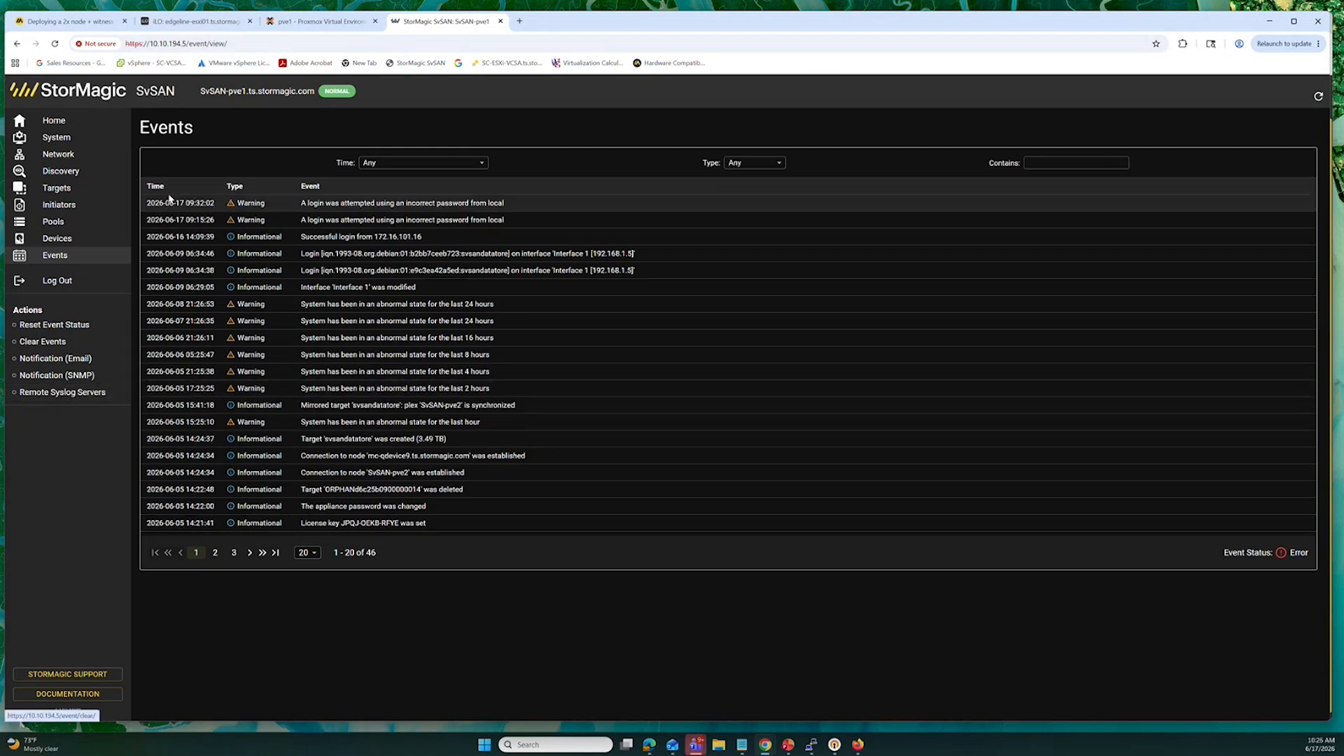
Step: Switch back to Proxmox and check the summary of svsan-storage on pve1
{"action": "left_click", "coordinate": [283, 22]}
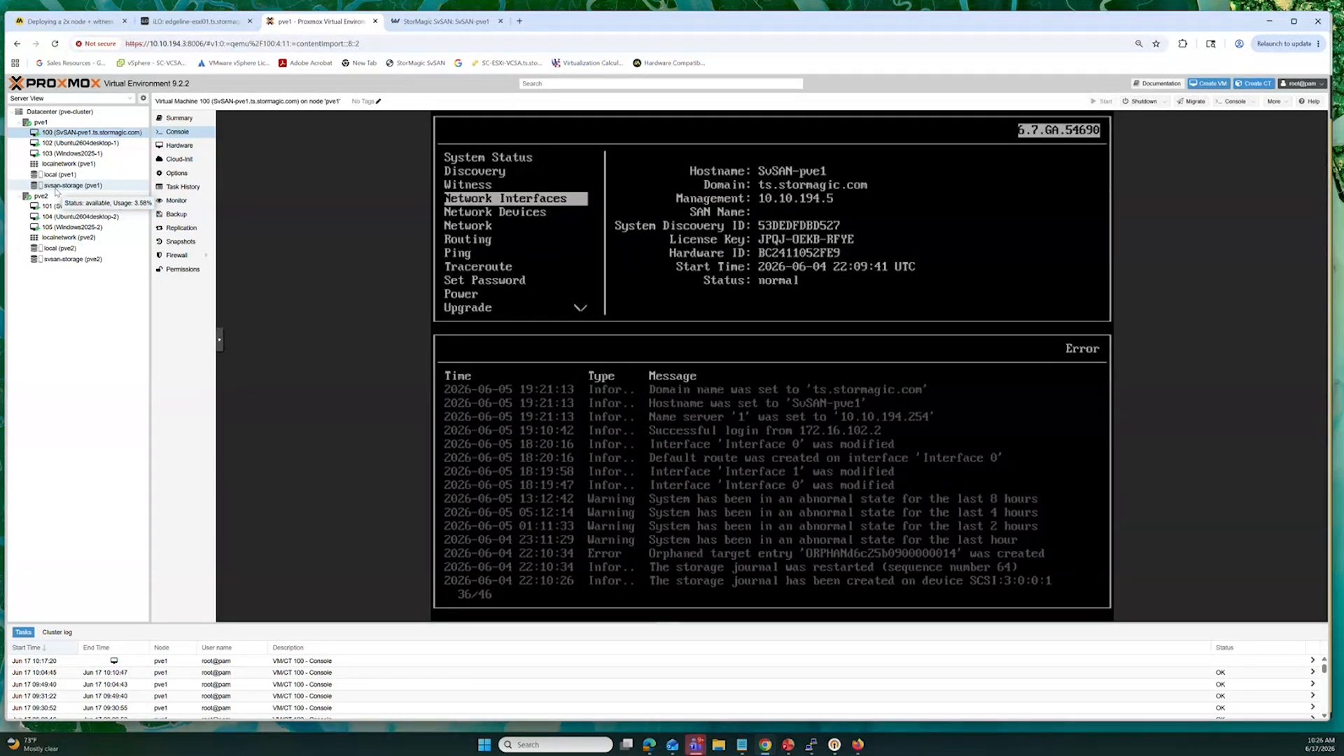
{"action": "left_click", "coordinate": [59, 185]}
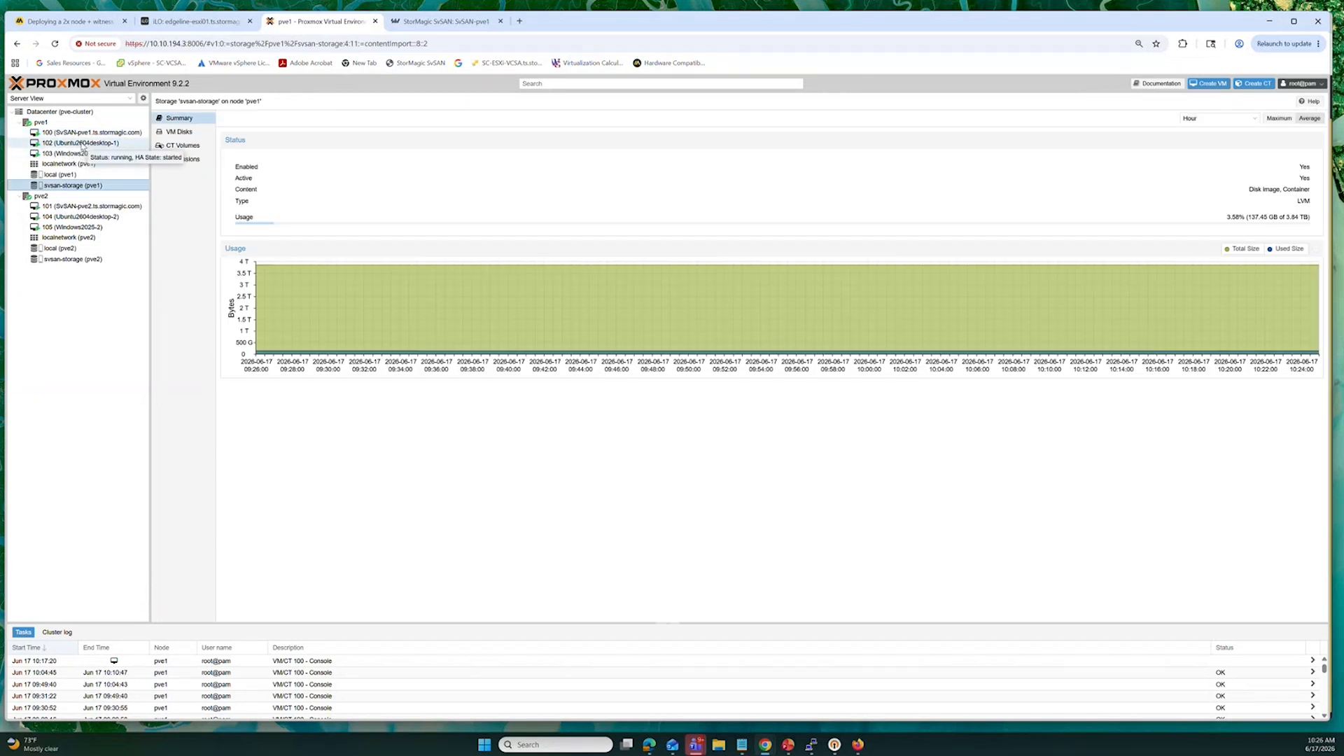
Step: Log in to the console of VM 102 (Ubuntu2604desktop-1) with the account password and start a ping to 10.10.194.4
{"action": "left_click", "coordinate": [83, 143]}
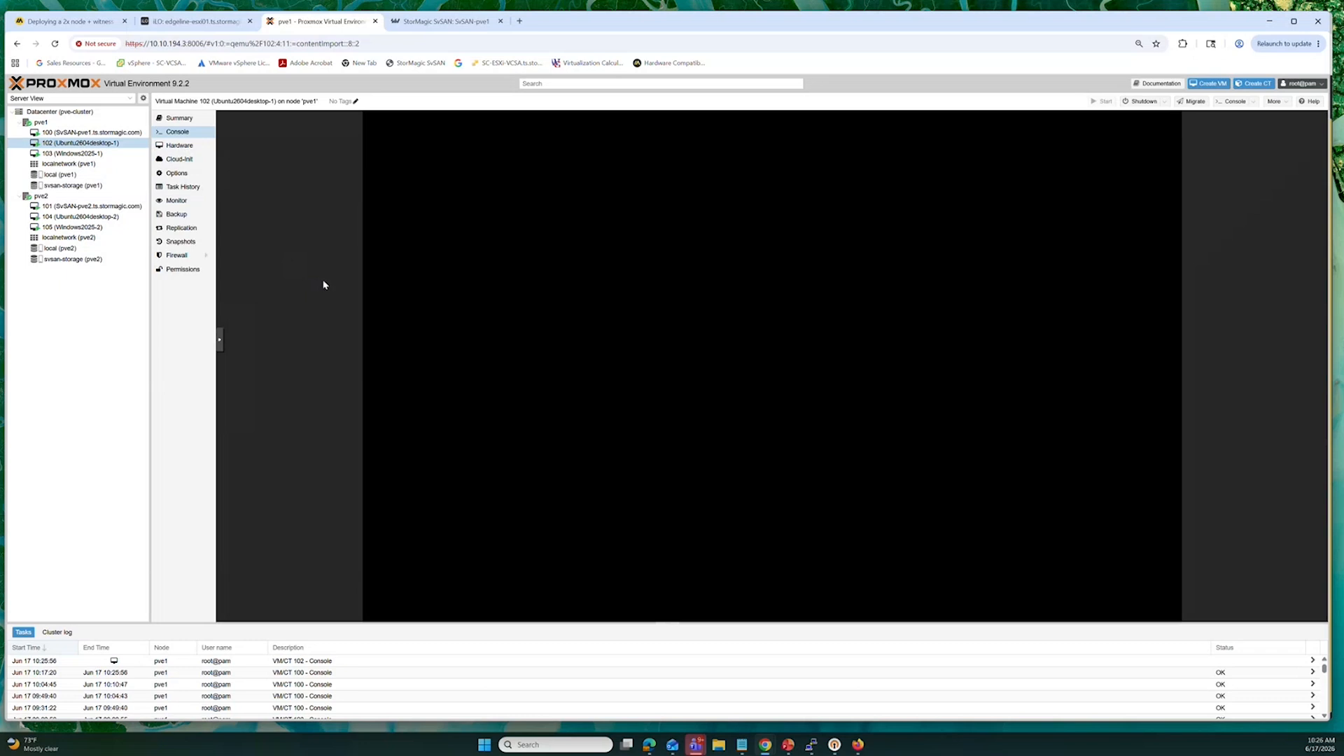
{"action": "left_click", "coordinate": [451, 311]}
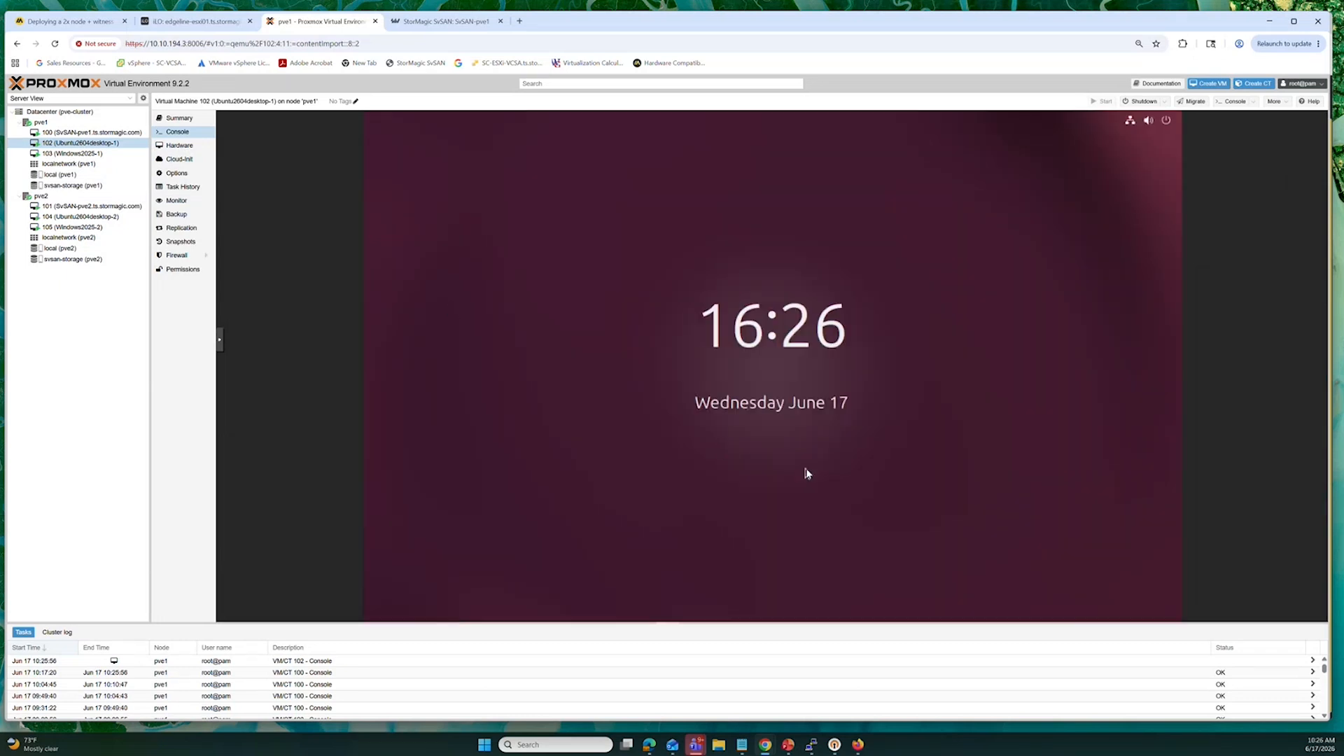
{"action": "left_click", "coordinate": [771, 443]}
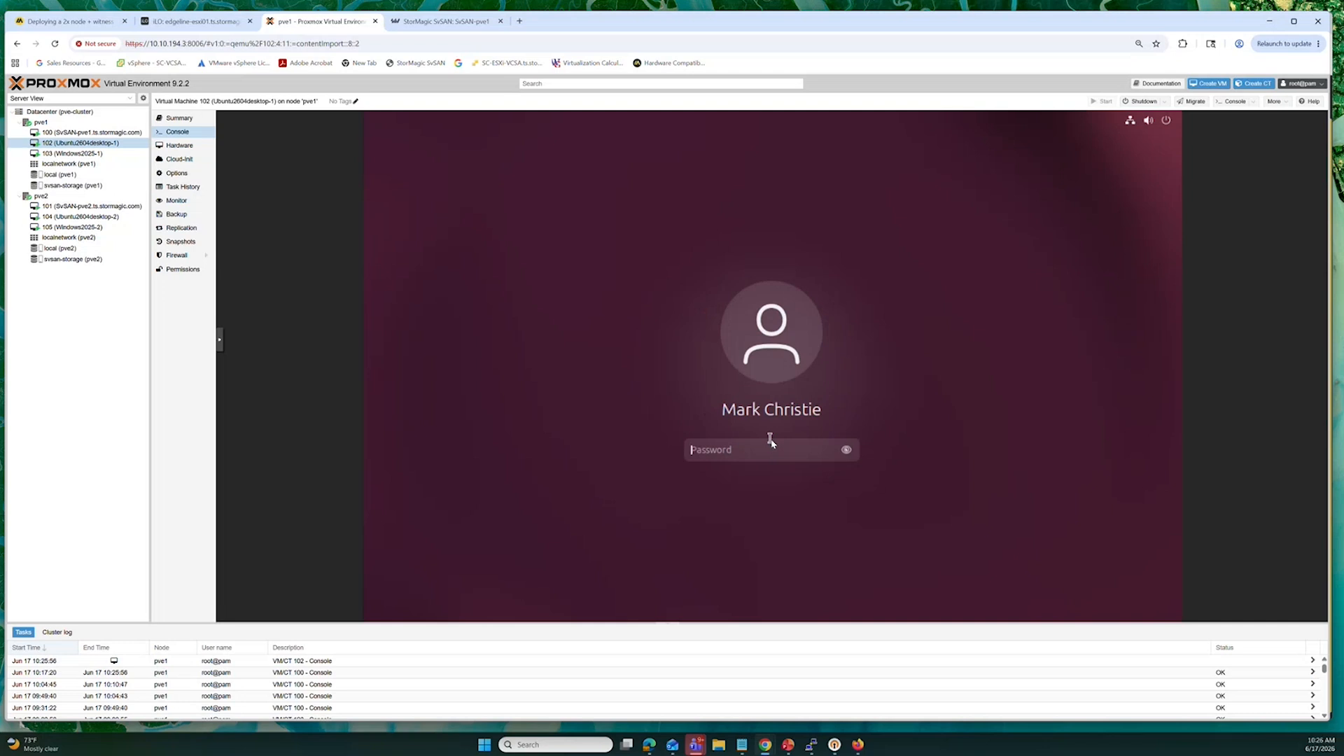
{"action": "type", "text": "••••••••••"}
{"action": "key", "text": "Return"}
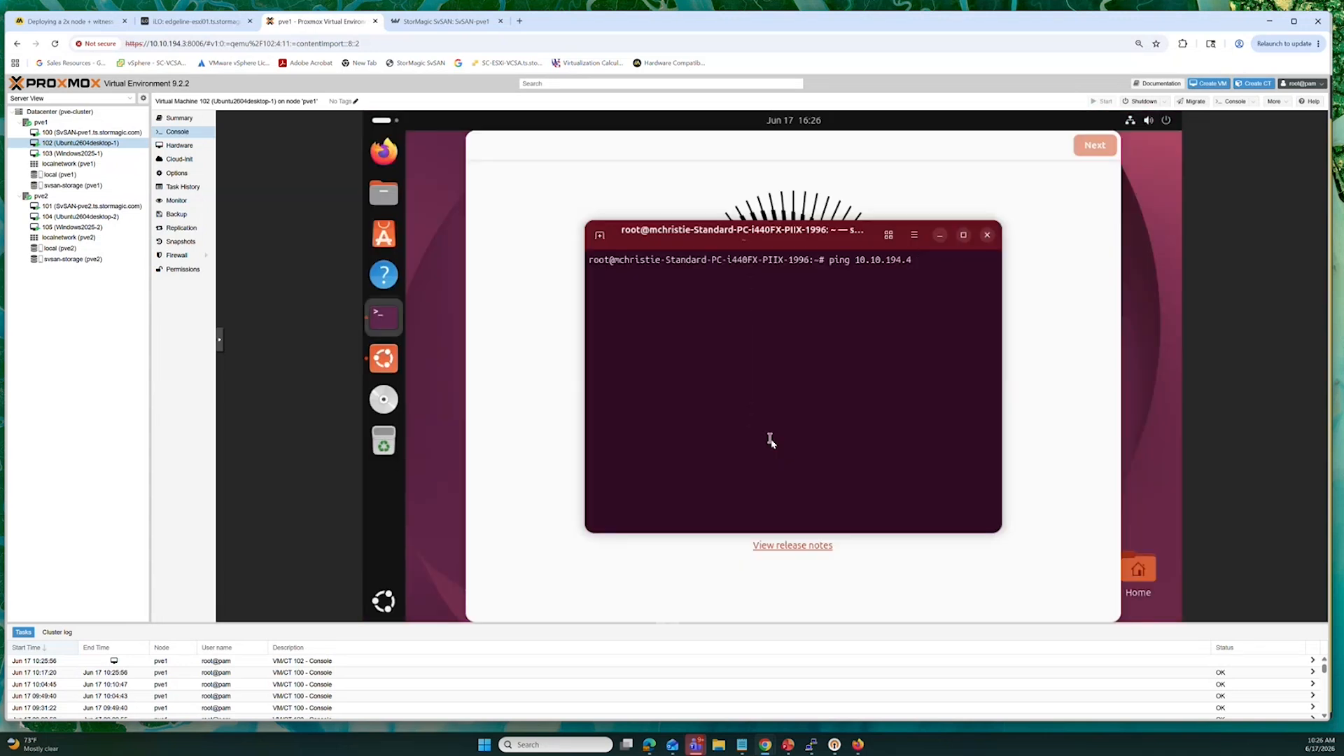
{"action": "key", "text": "Return"}
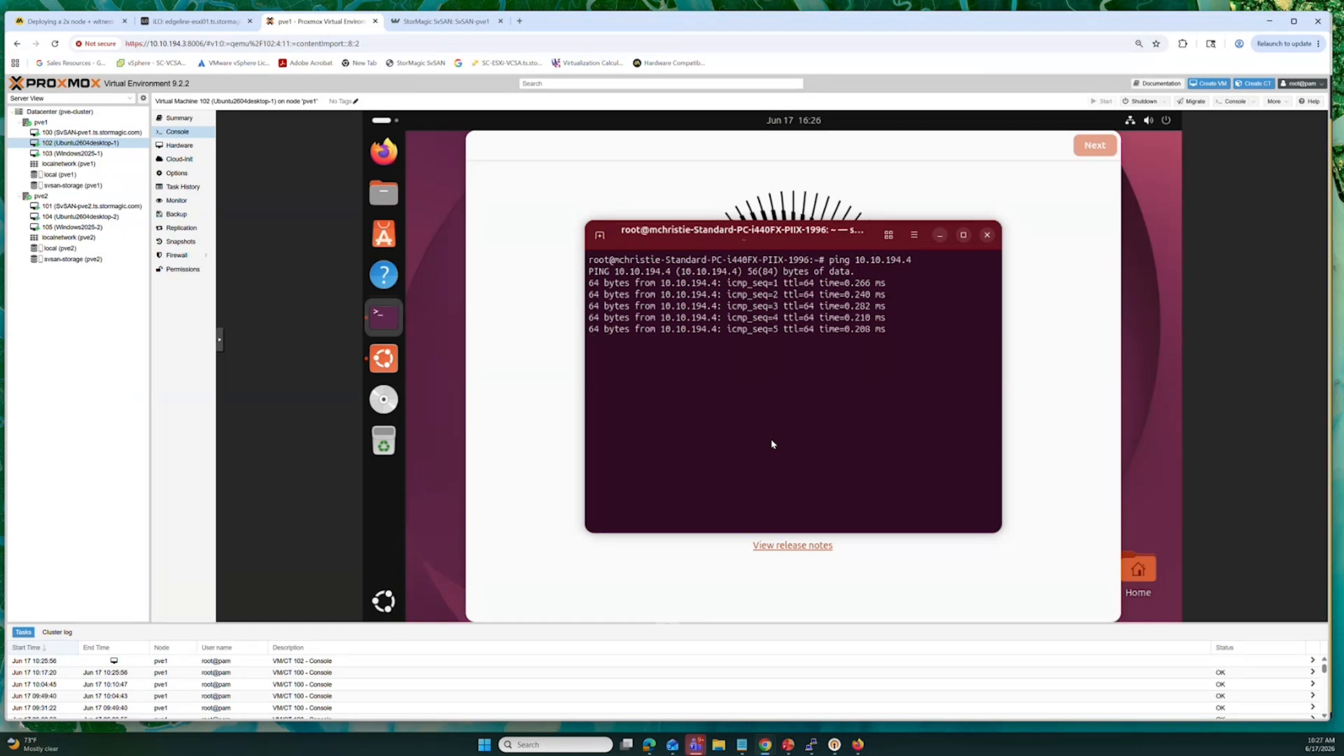
Step: Migrate VM 102 (Ubuntu2604desktop-1) online from pve1 to pve2 and close the task viewer
{"action": "left_click", "coordinate": [1190, 103]}
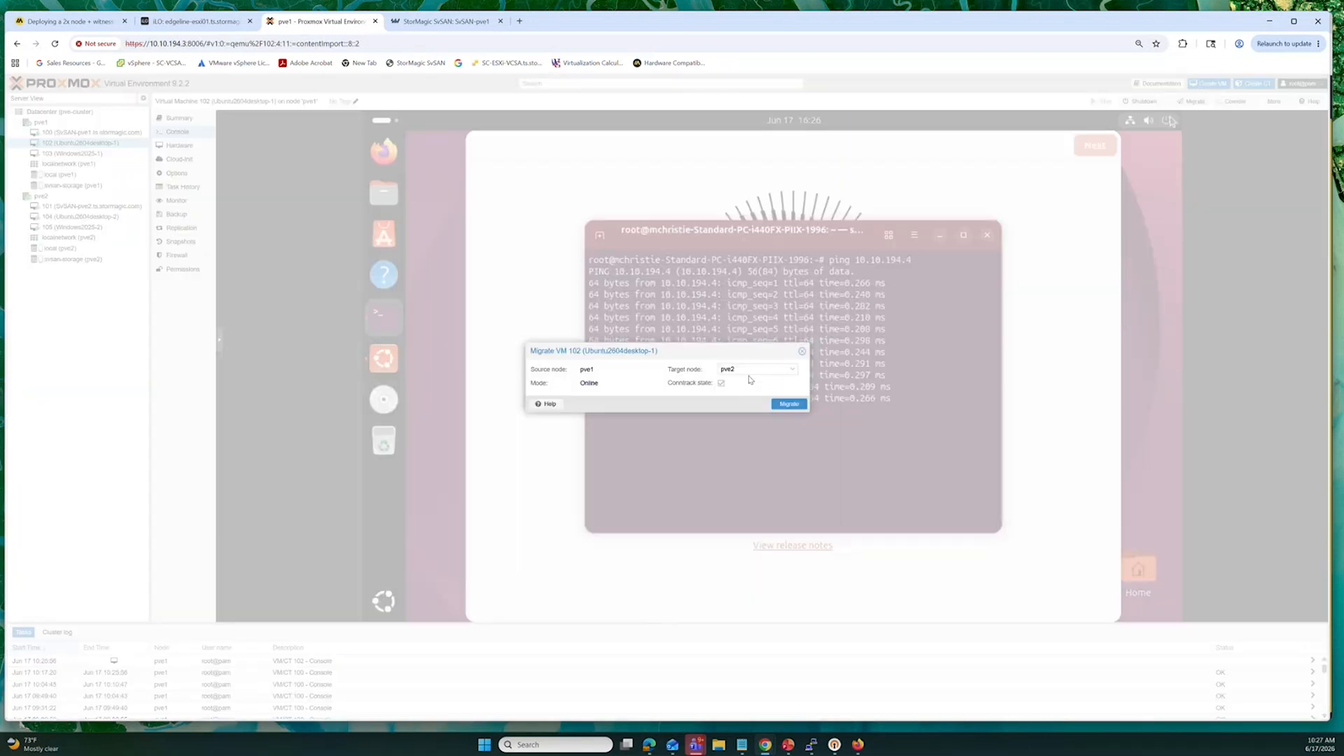
{"action": "left_click", "coordinate": [789, 405]}
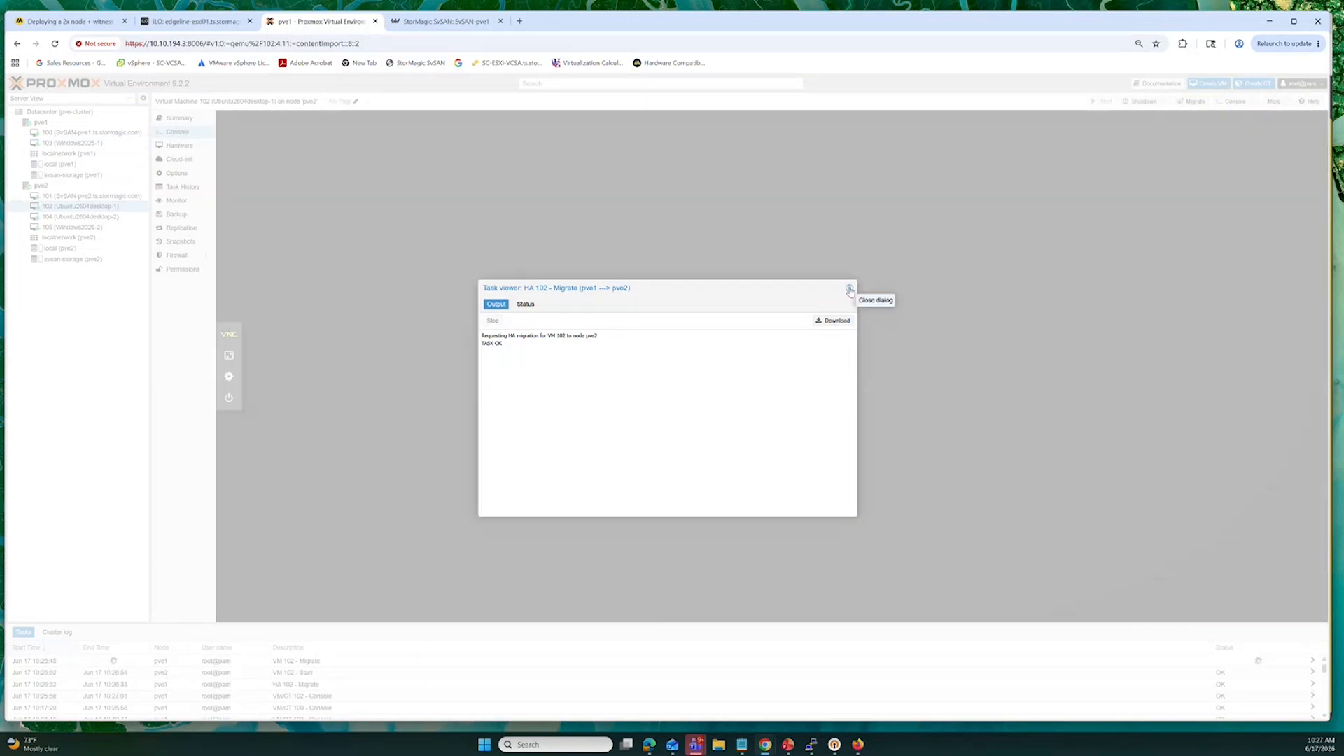
{"action": "left_click", "coordinate": [849, 292]}
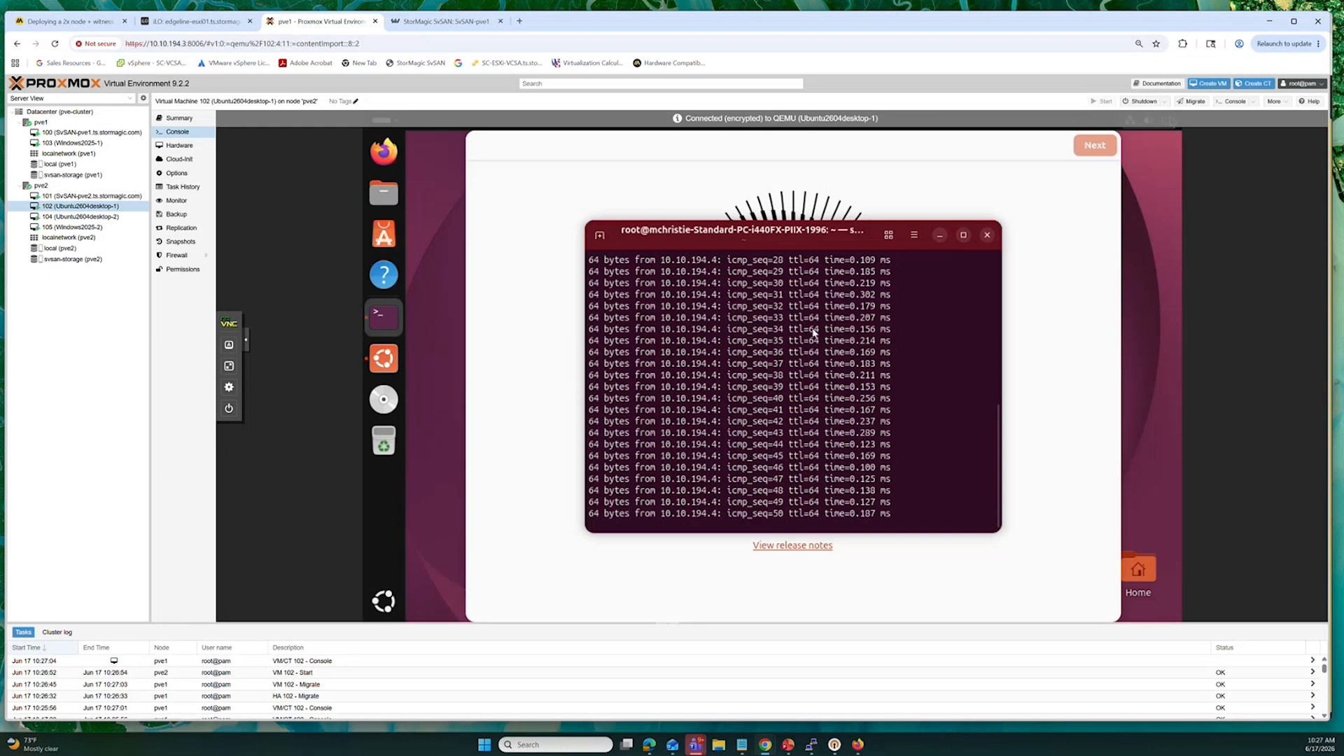